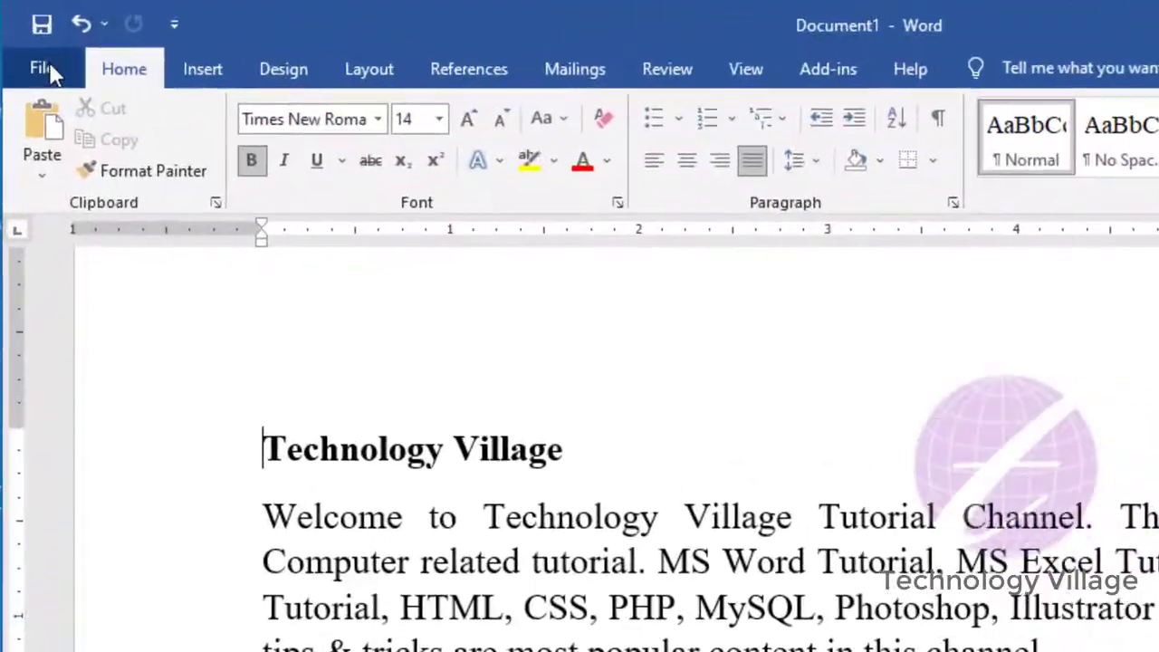
Step: Open the Customize Keyboard dialog from Word Options' Customize Ribbon page
left_click(28, 46)
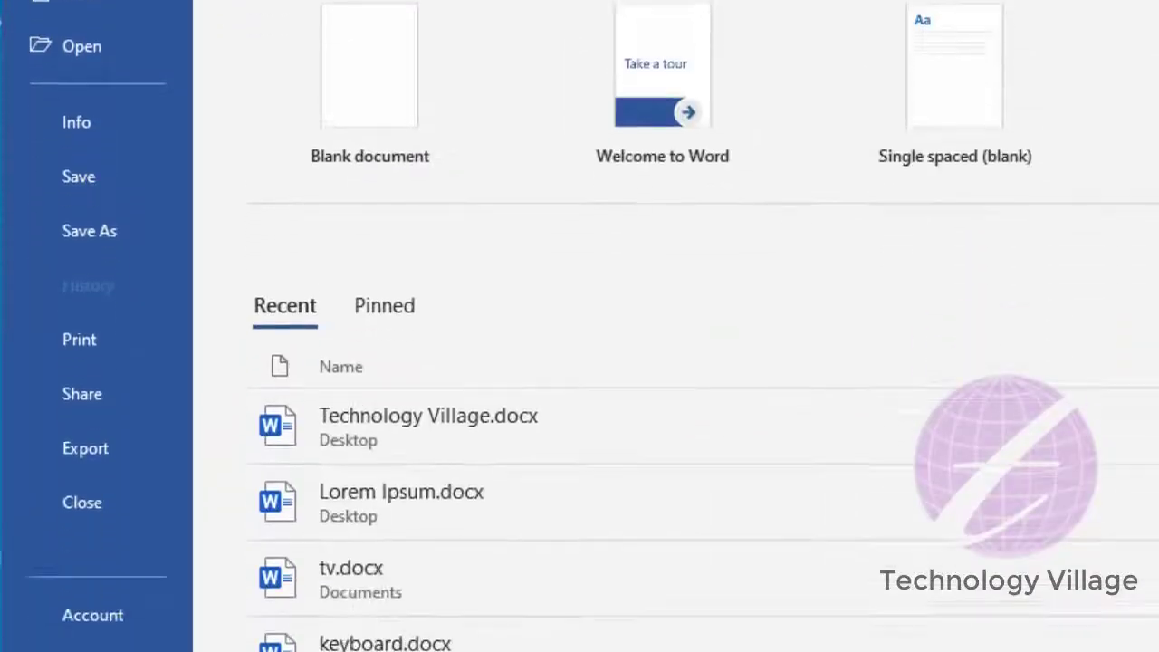
left_click(113, 603)
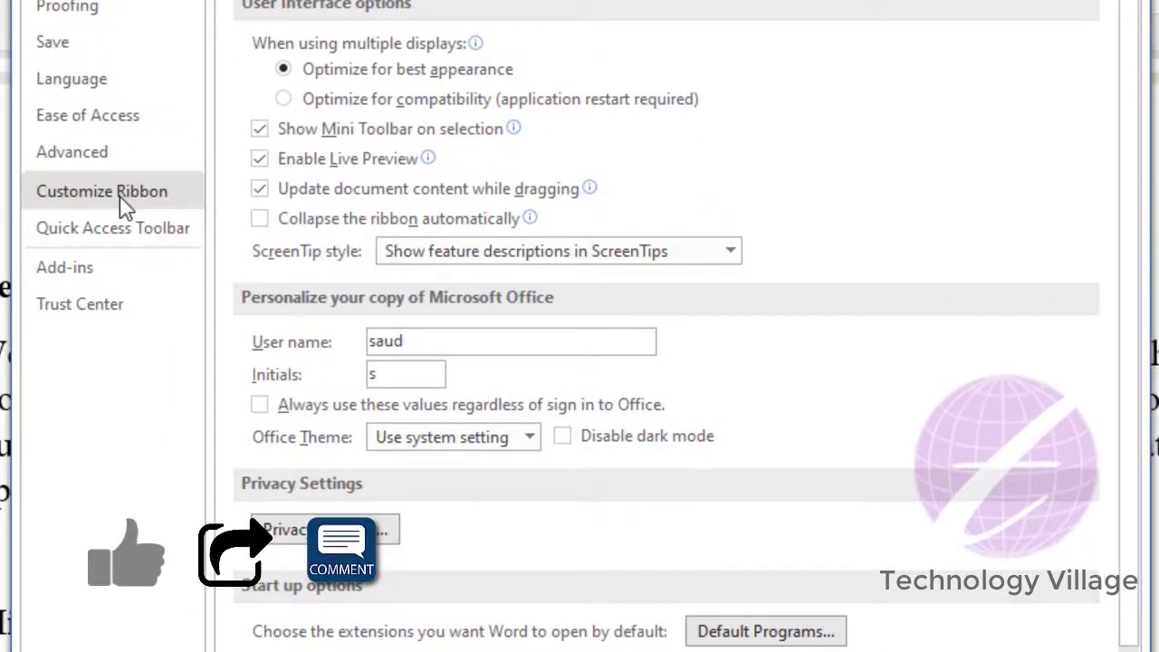
left_click(124, 207)
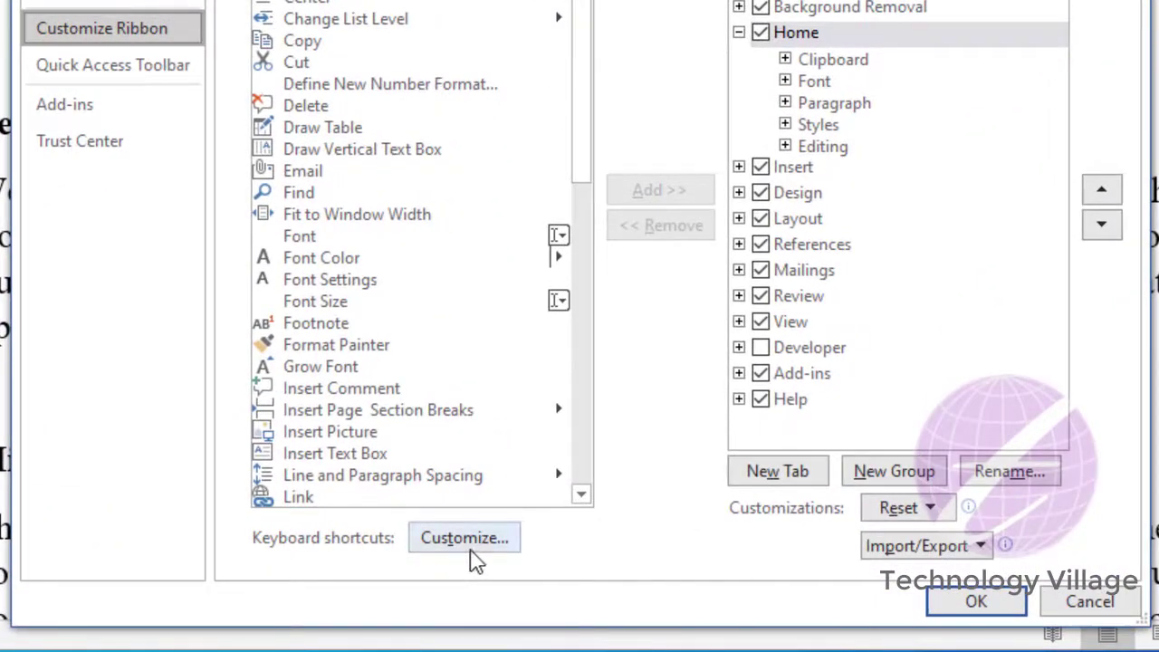
left_click(473, 552)
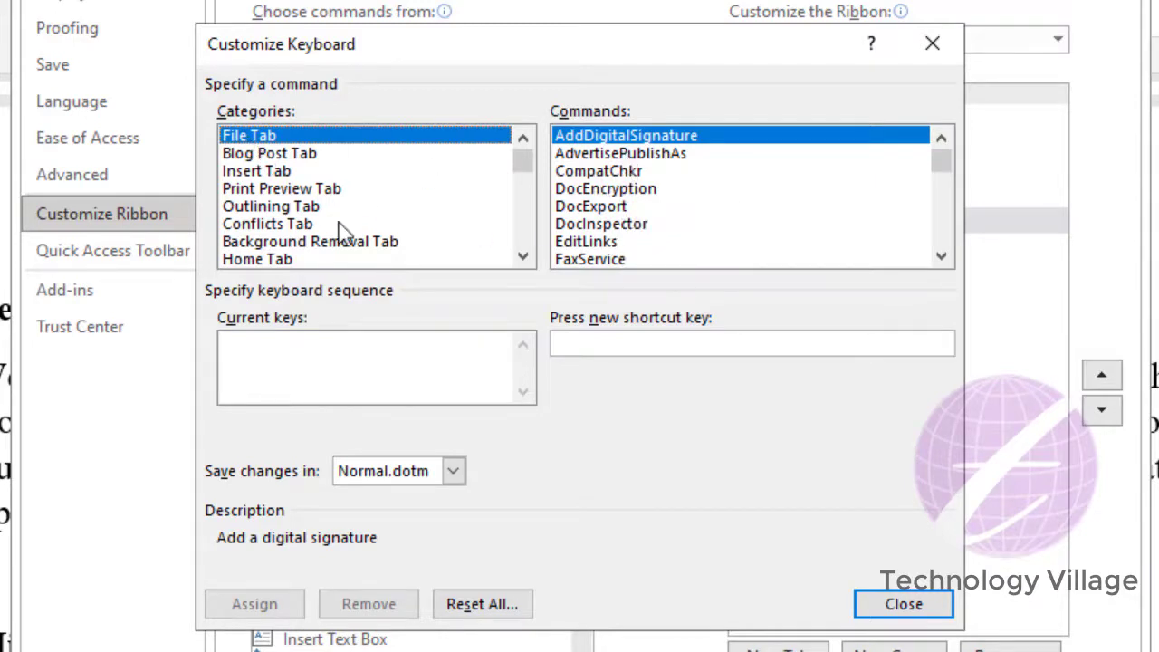
Step: Browse the Home Tab commands from BorderAll to CenterPara to check their existing shortcuts
left_click(299, 259)
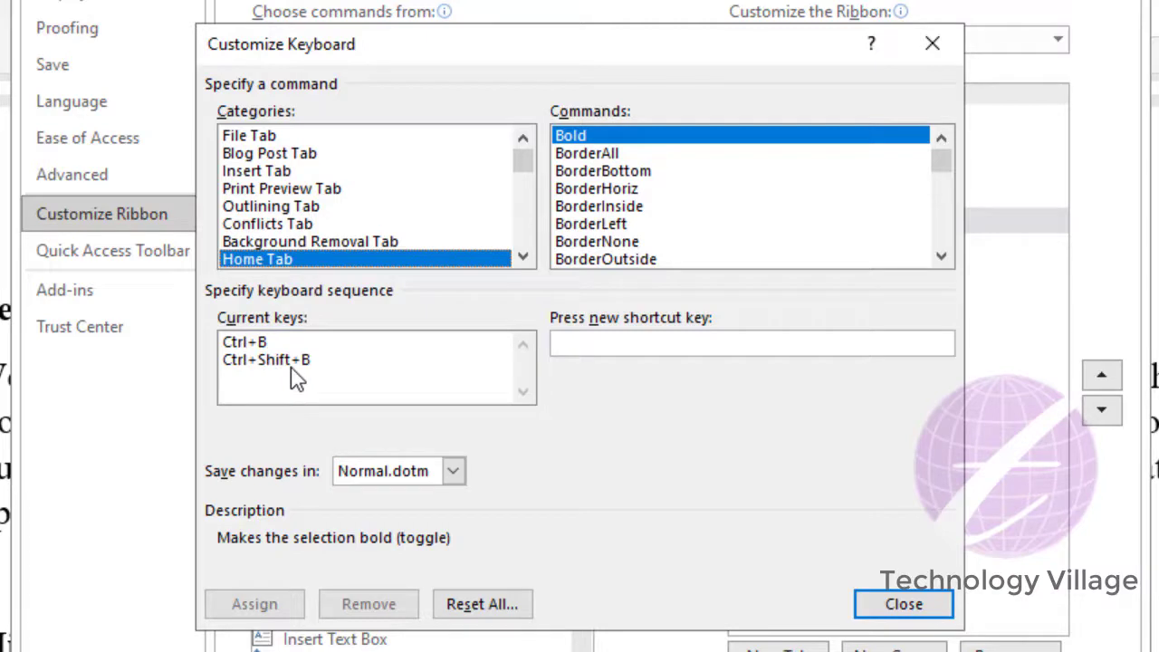
left_click(598, 154)
key("Down")
key("Down")
key("Down")
key("Down")
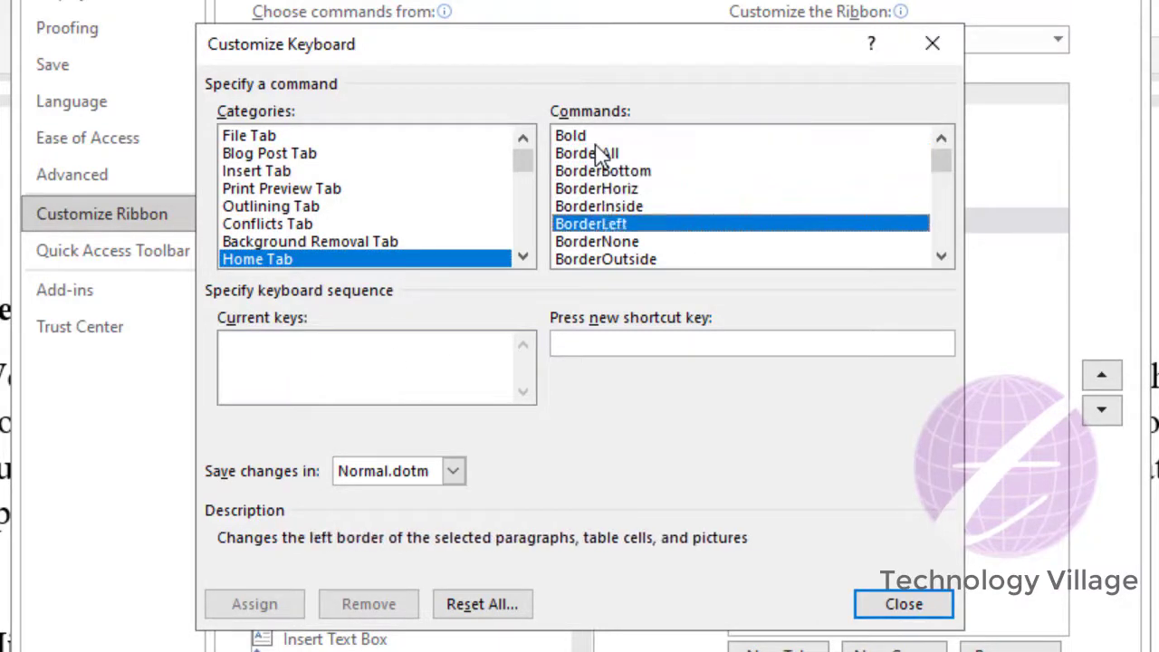
key("Down")
key("Down")
key("Down")
key("Down")
key("Down")
key("Down")
key("Down")
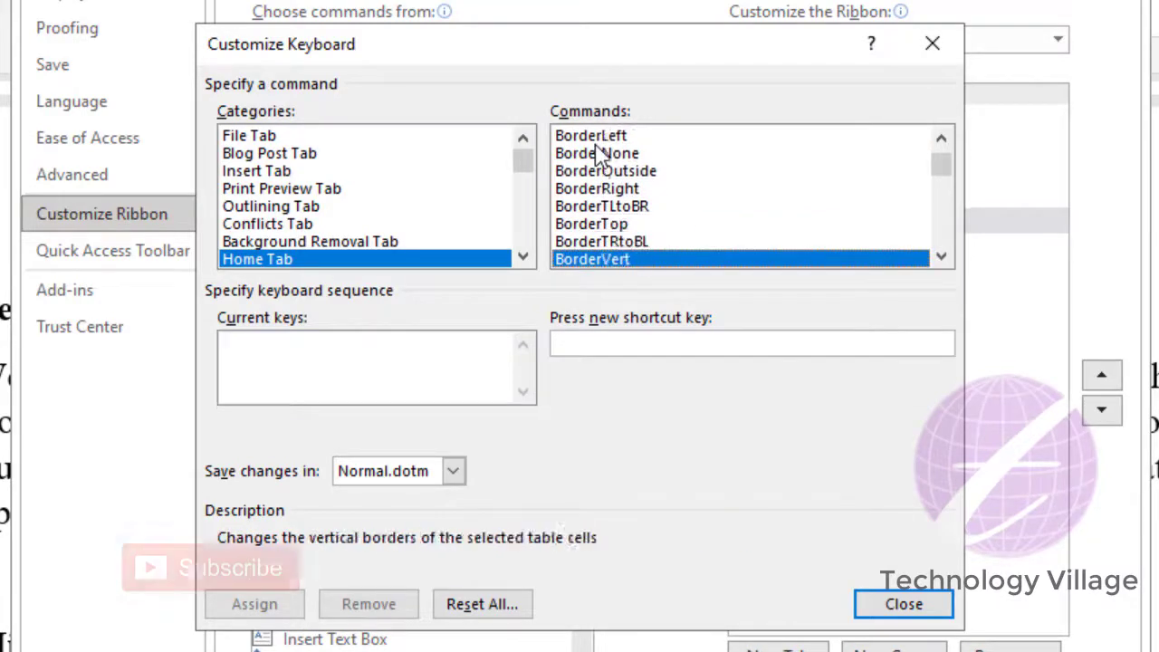
key("Down")
key("Down")
key("Down")
key("Down")
key("Up")
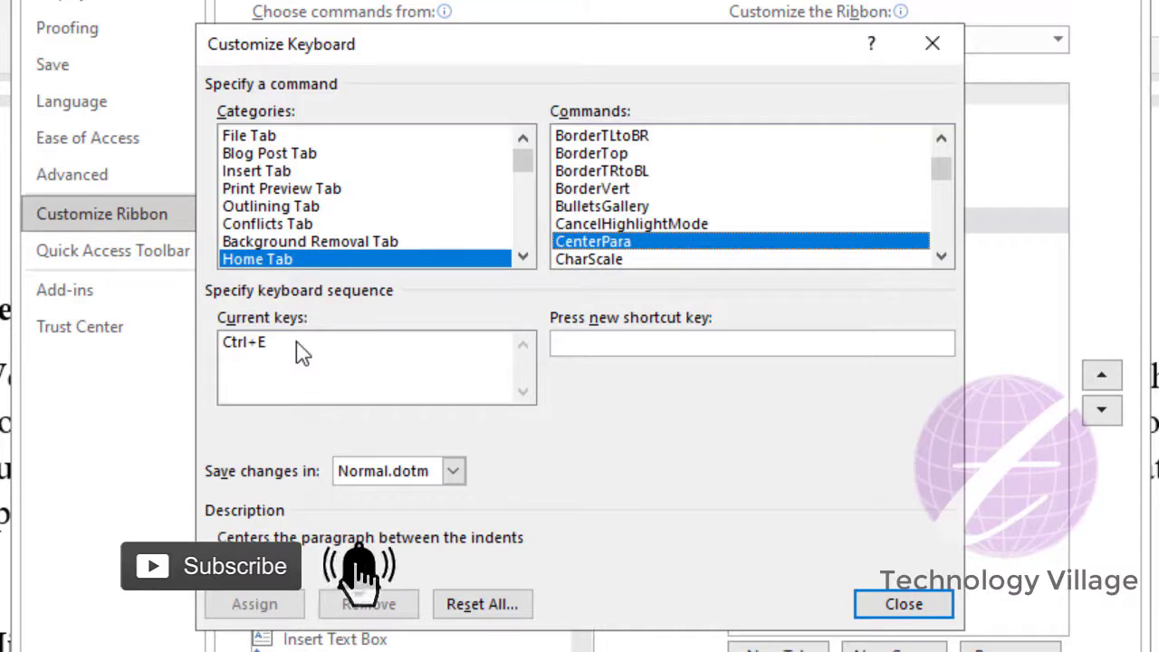
Step: Select the Font command to reveal its Ctrl+Shift+F shortcut, then scroll Categories toward Fonts
scroll(725, 200, "down", 6)
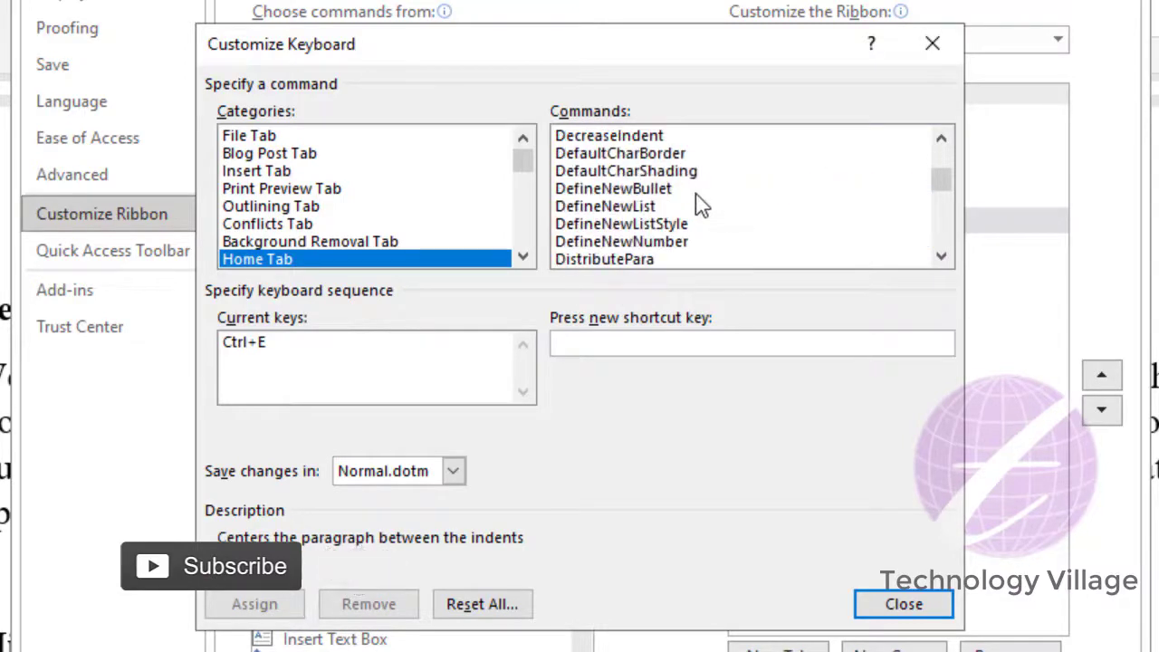
scroll(707, 201, "down", 5)
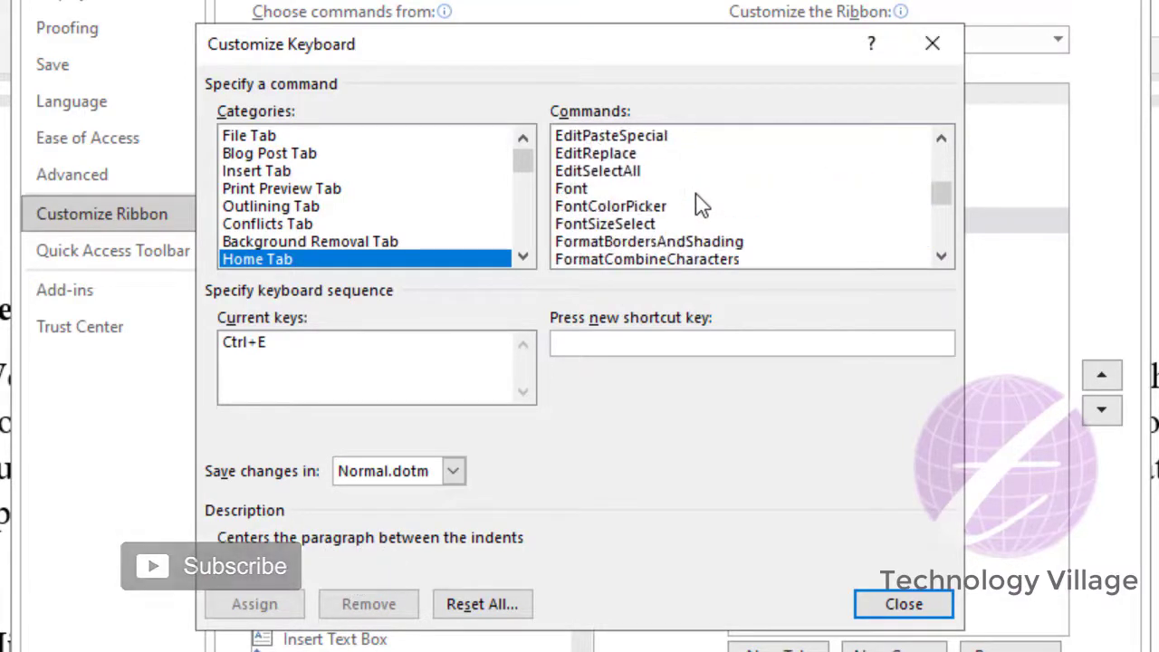
left_click(577, 194)
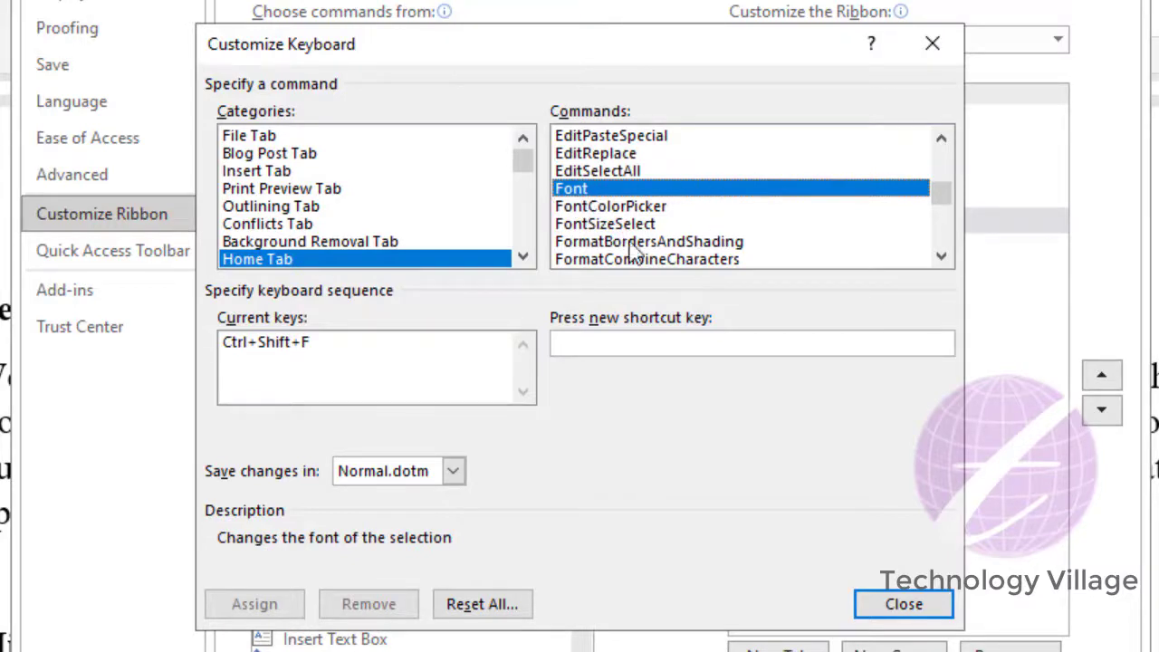
left_click_drag(523, 165, 523, 258)
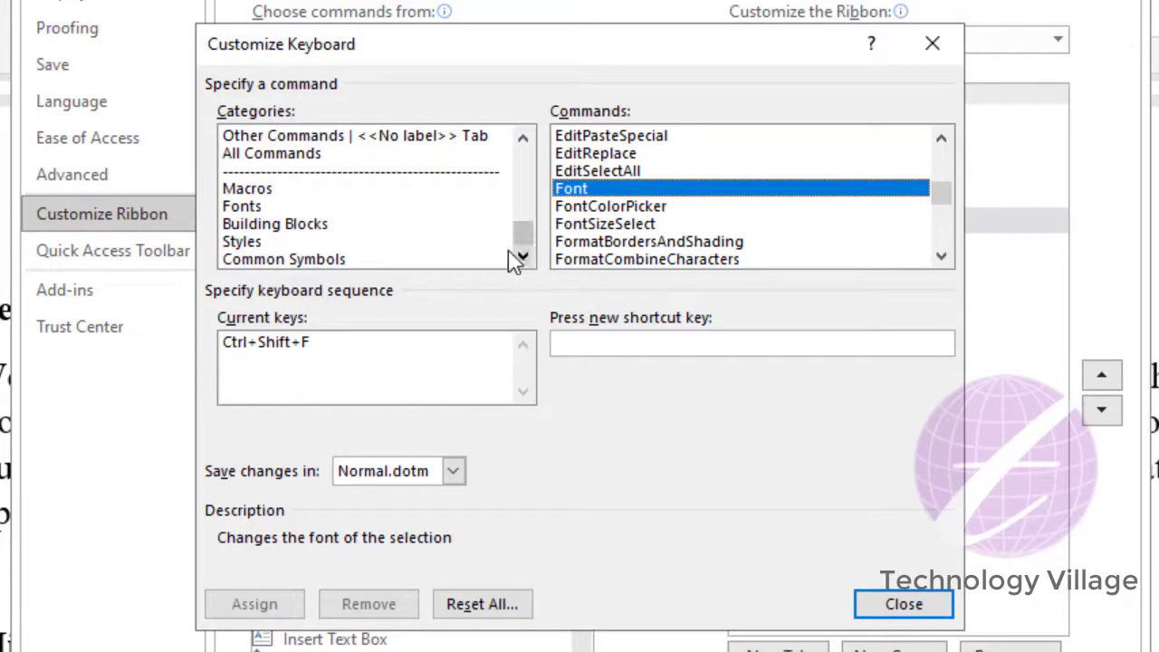
Step: Choose the SutonnyMJ font under the Fonts category and focus the new shortcut key box
left_click(255, 208)
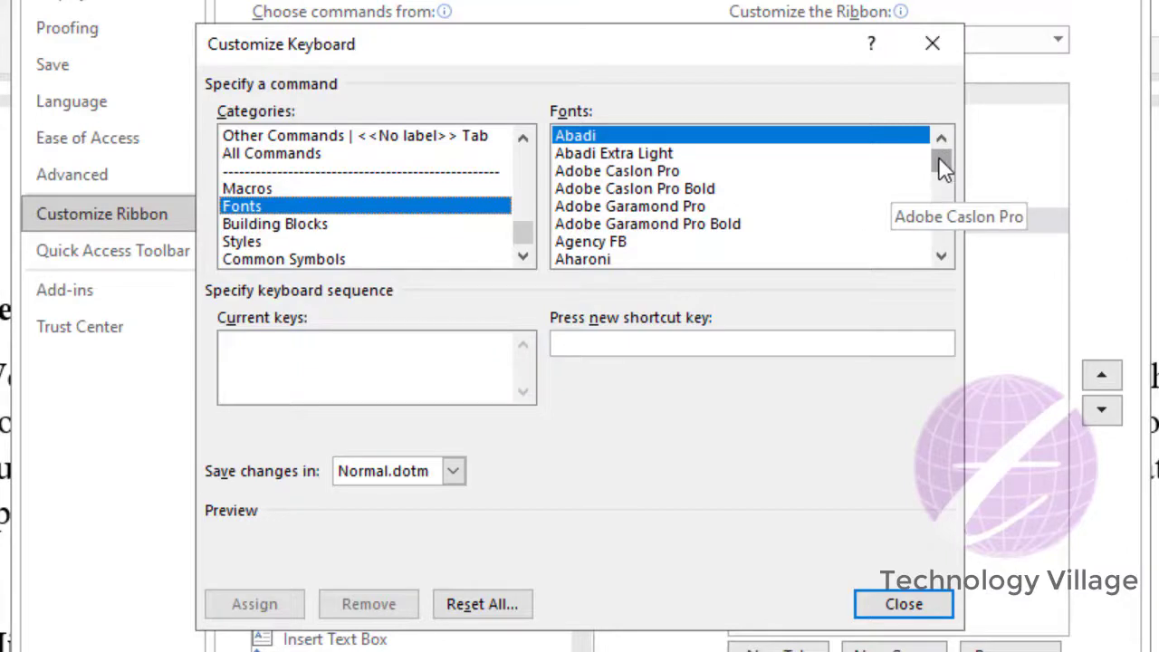
left_click_drag(939, 156, 937, 214)
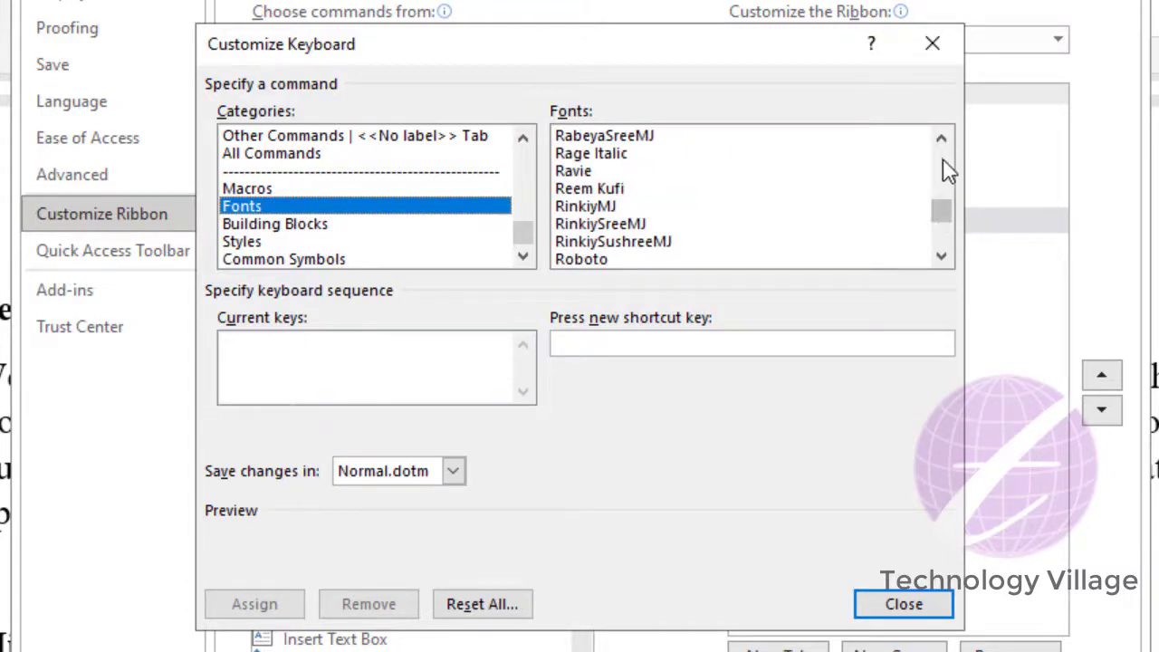
left_click_drag(942, 210, 942, 221)
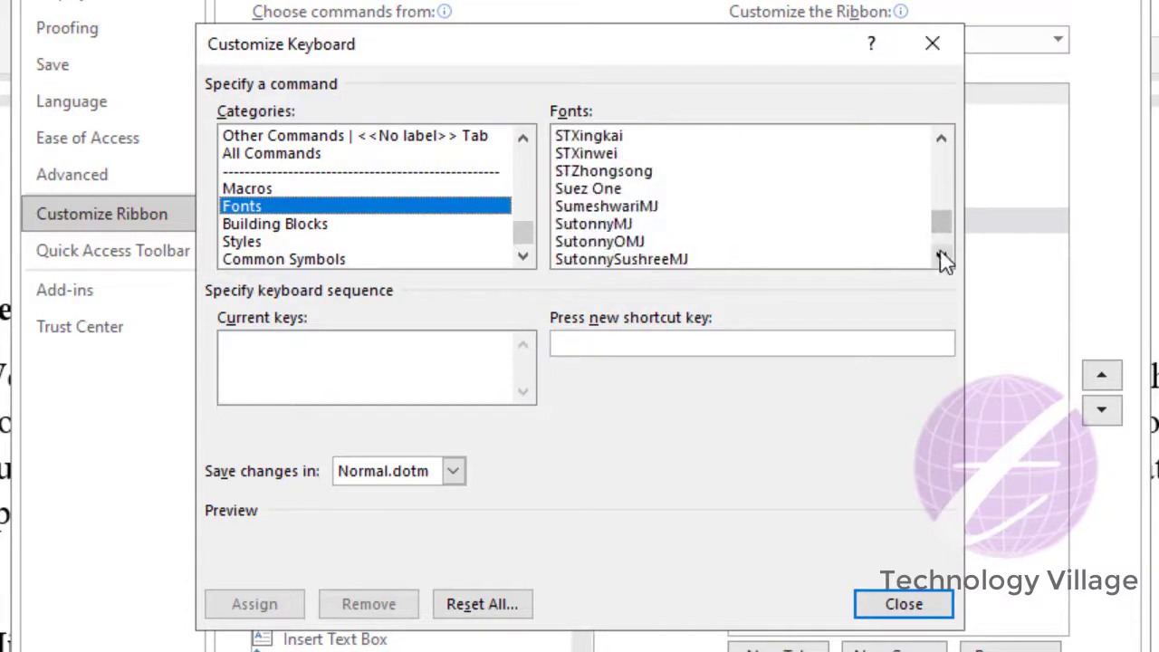
left_click(607, 228)
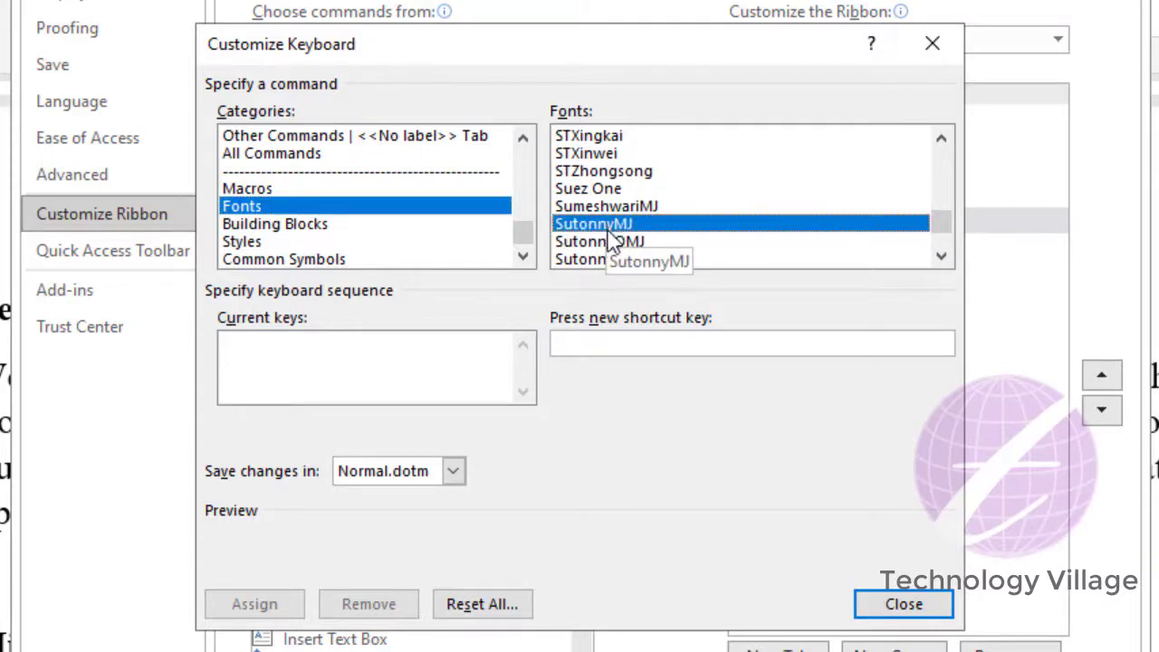
left_click(613, 341)
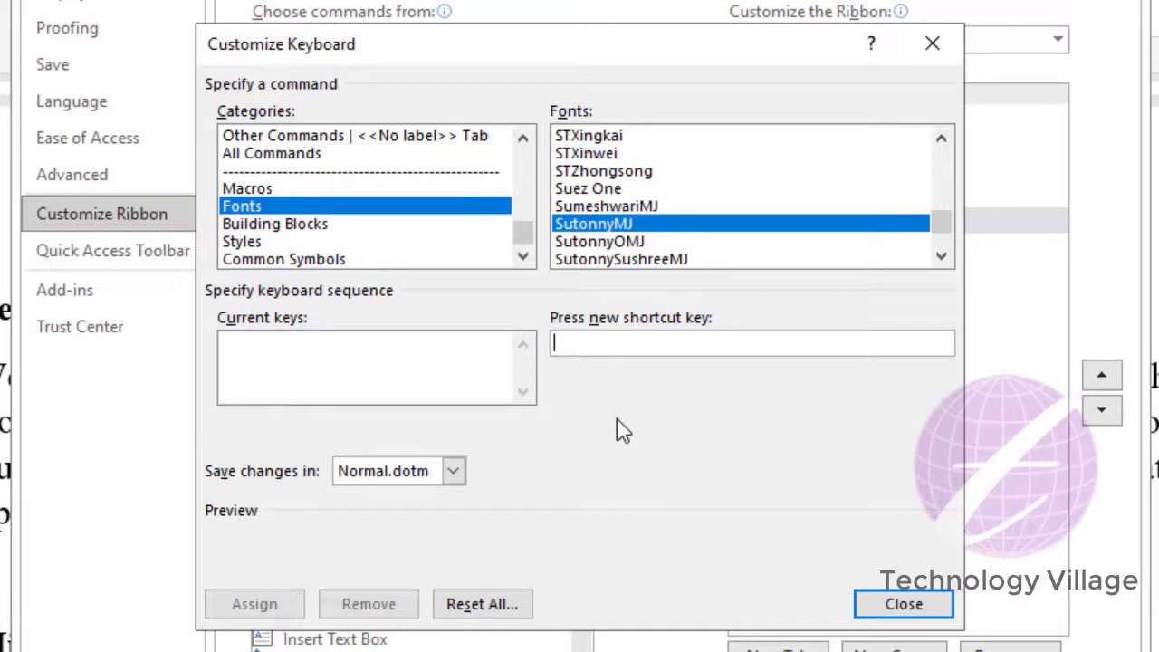
Step: Replace the conflicting Ctrl+B with Ctrl+1, assign it to SutonnyMJ, and close the dialog
key("ctrl+b")
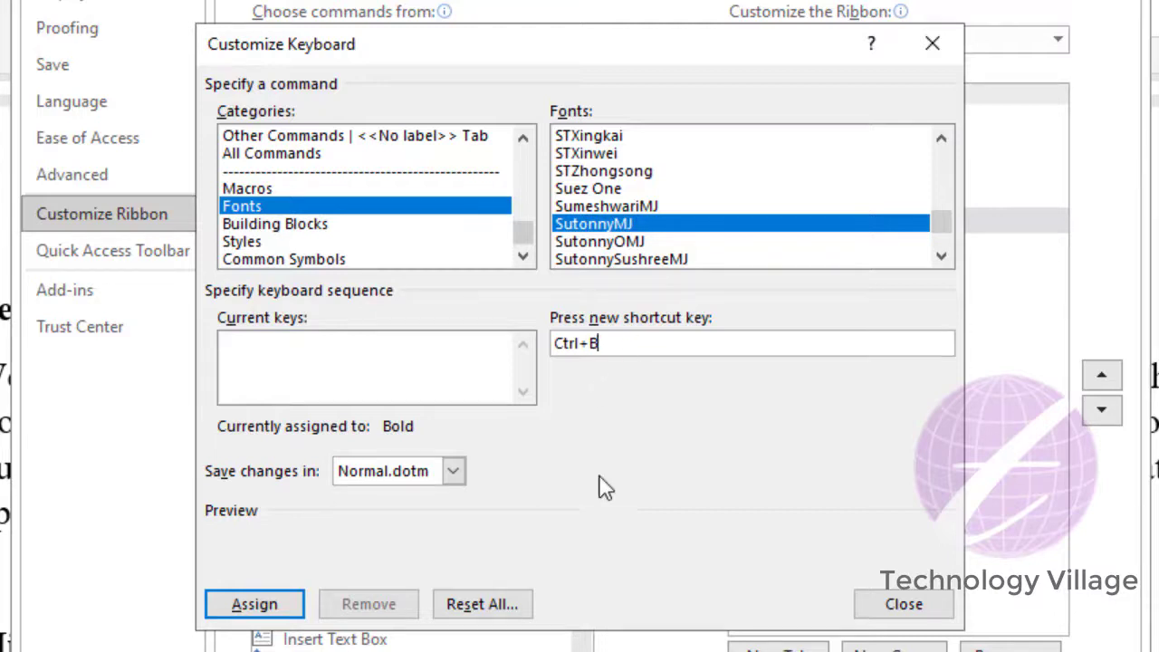
key("BackSpace")
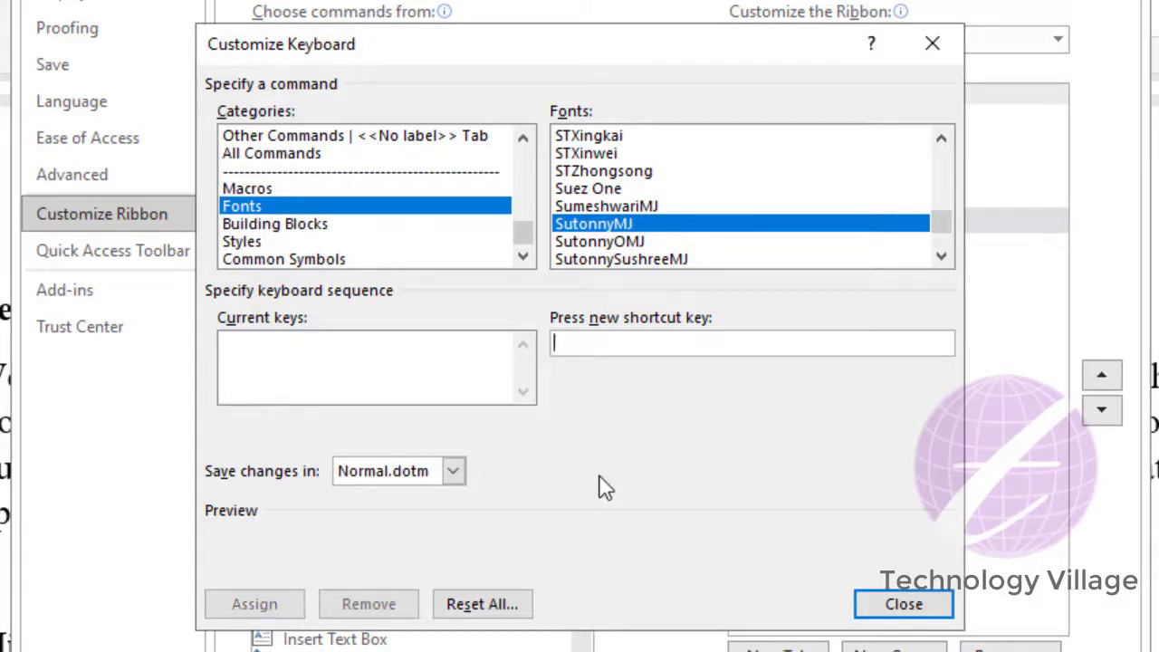
key("ctrl+1")
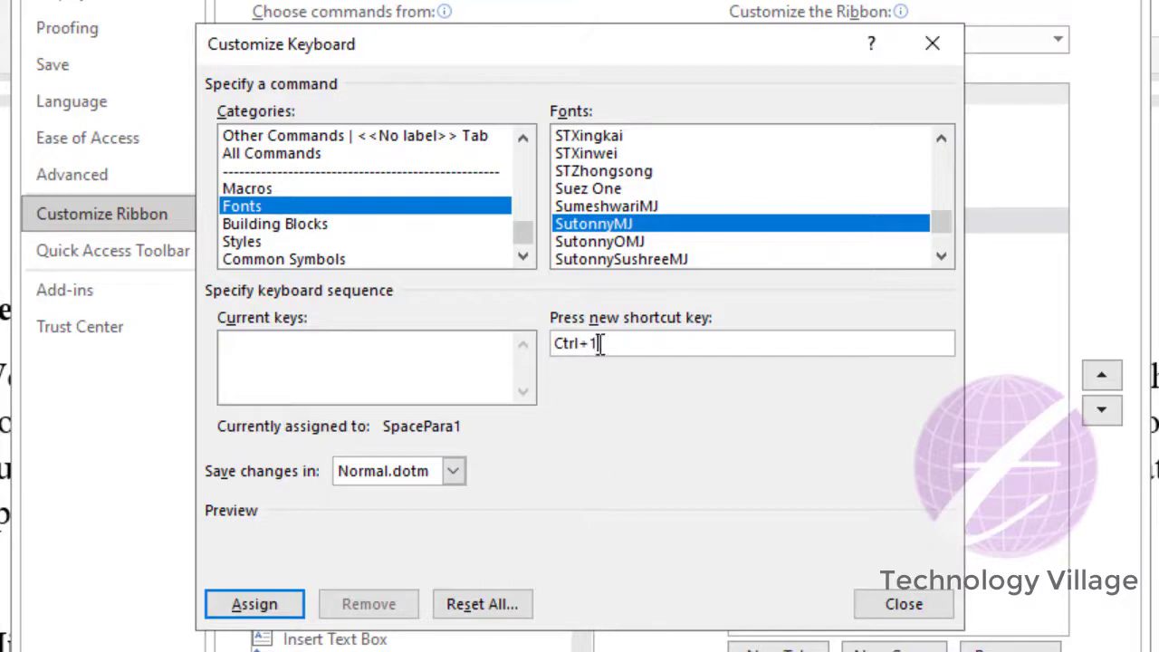
left_click(267, 611)
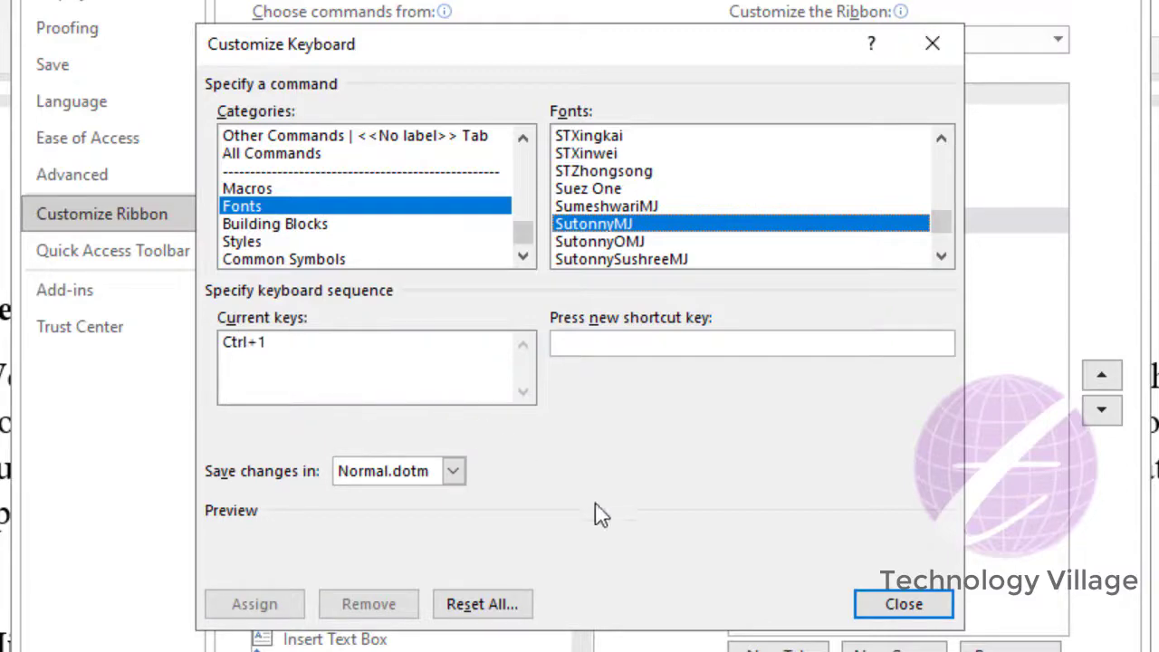
left_click(904, 604)
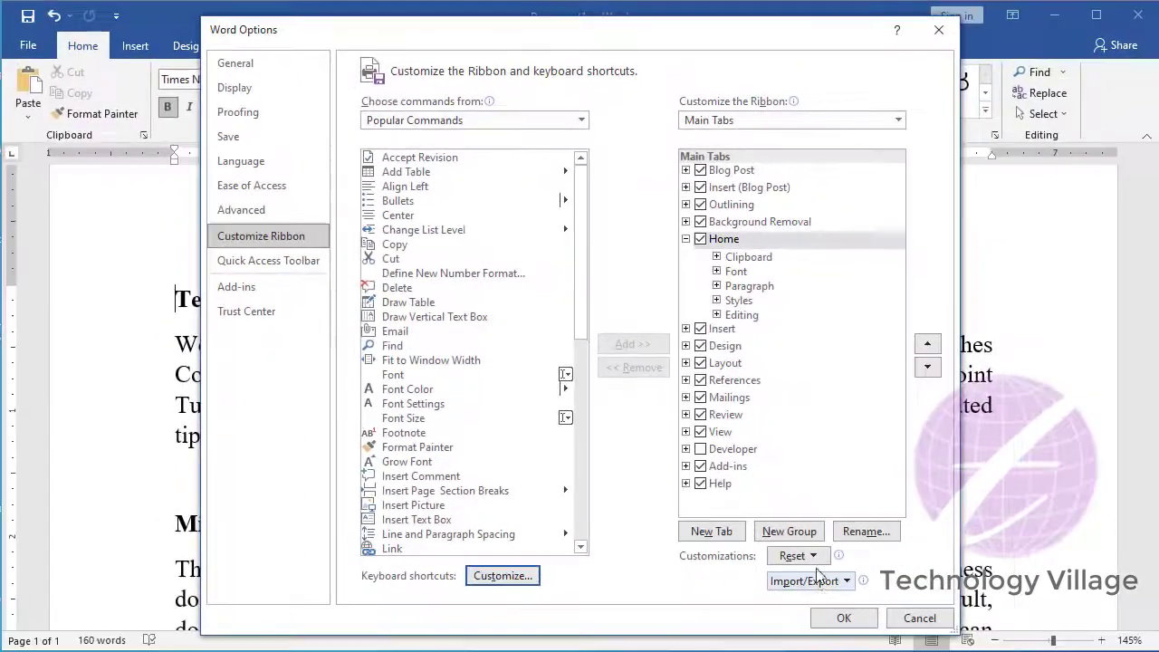
Step: Back in the document, move to the last line and switch to SutonnyMJ with Ctrl+1
left_click(841, 620)
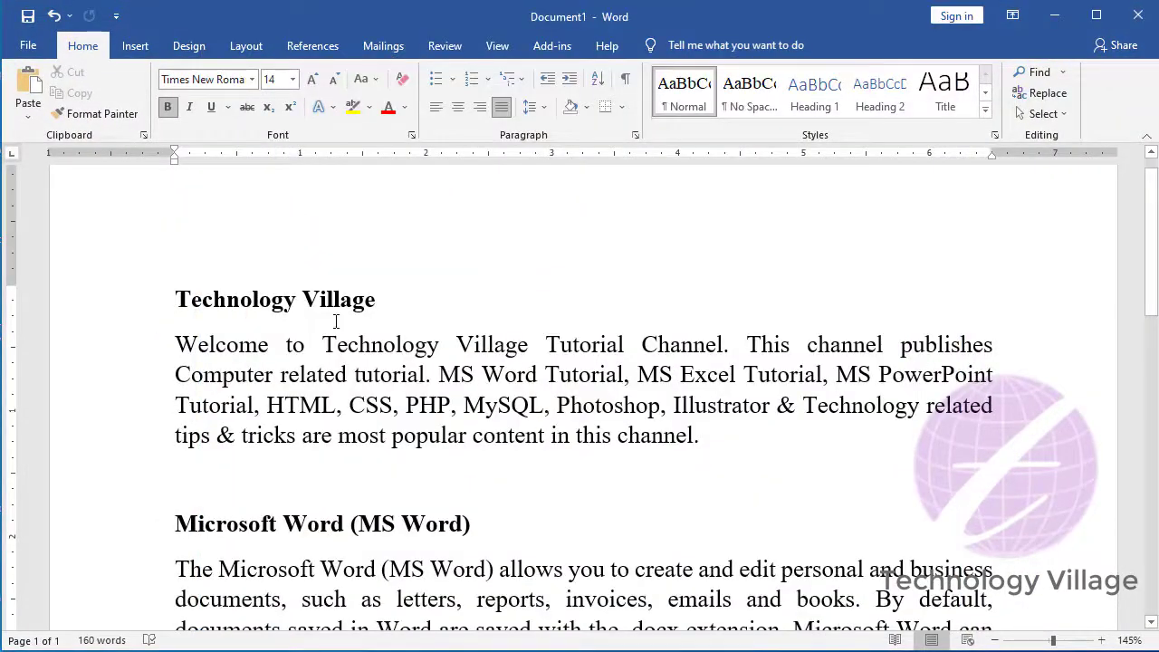
key("ctrl+End")
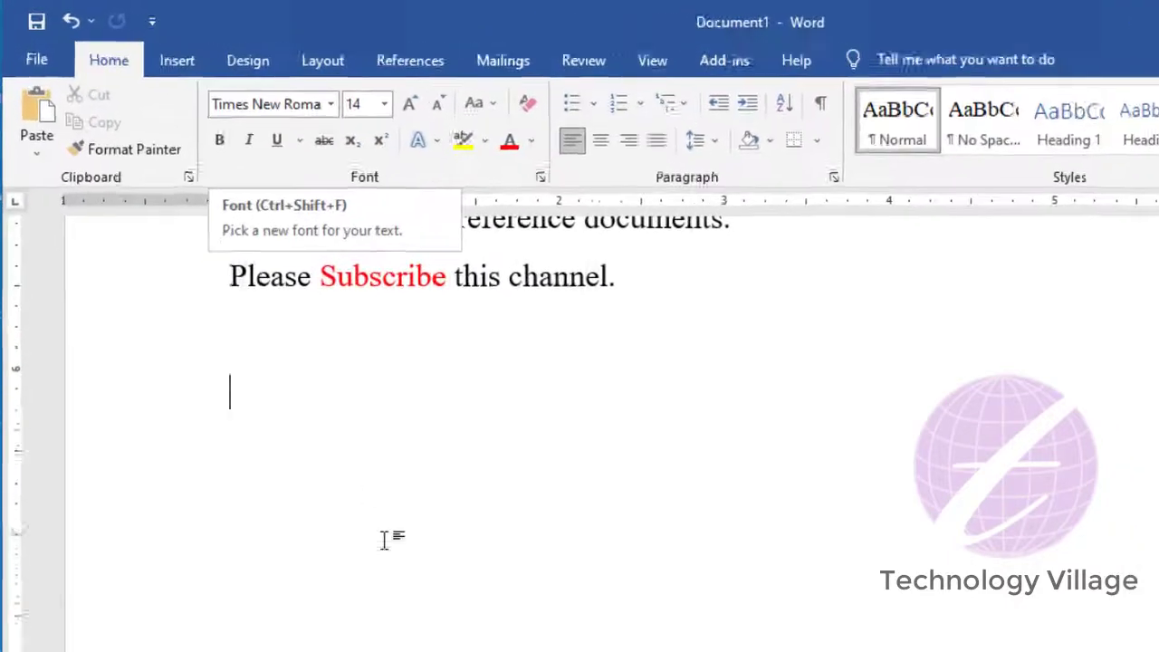
key("ctrl+1")
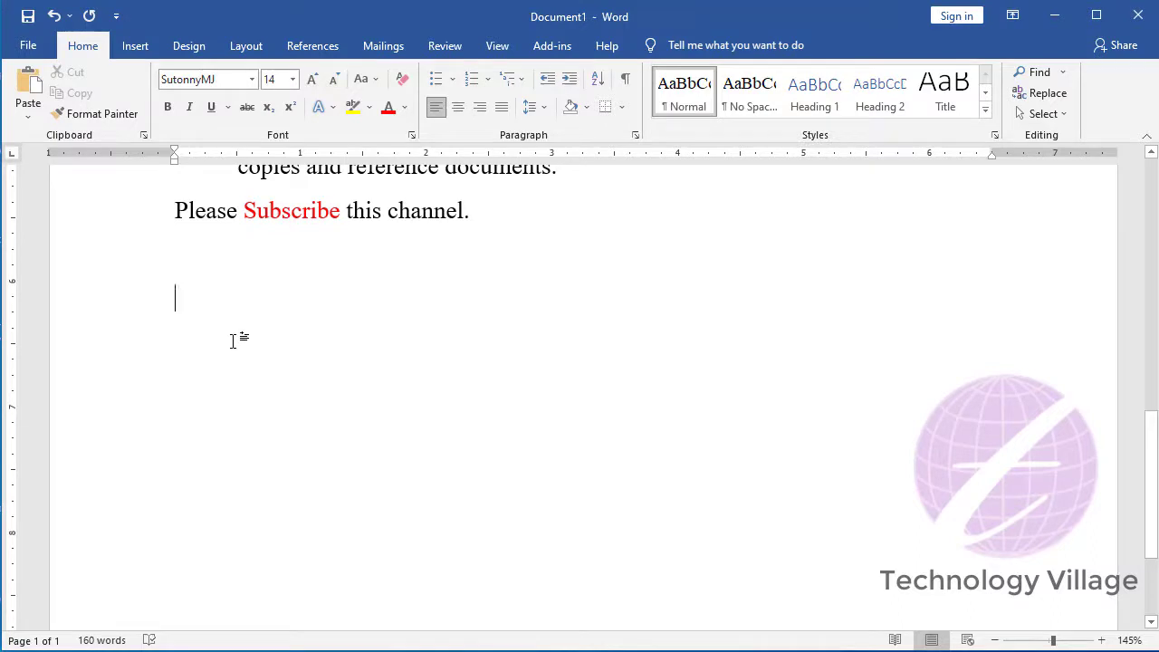
Step: Reopen the Customize Keyboard dialog via File > Options > Customize Ribbon
left_click(28, 45)
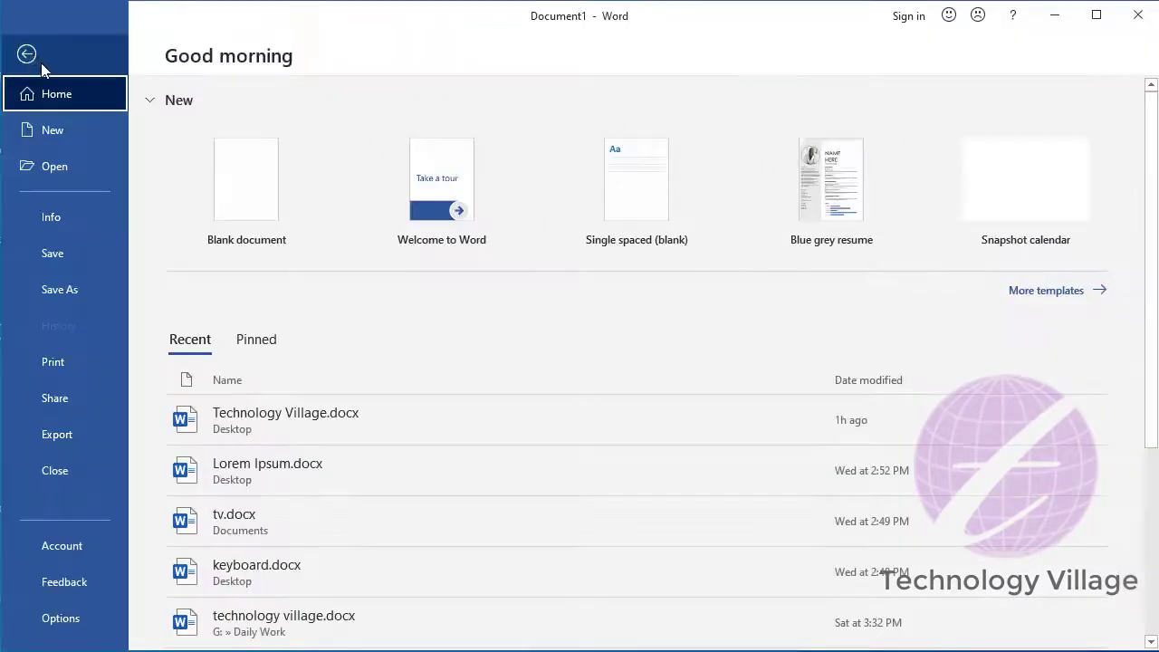
left_click(63, 618)
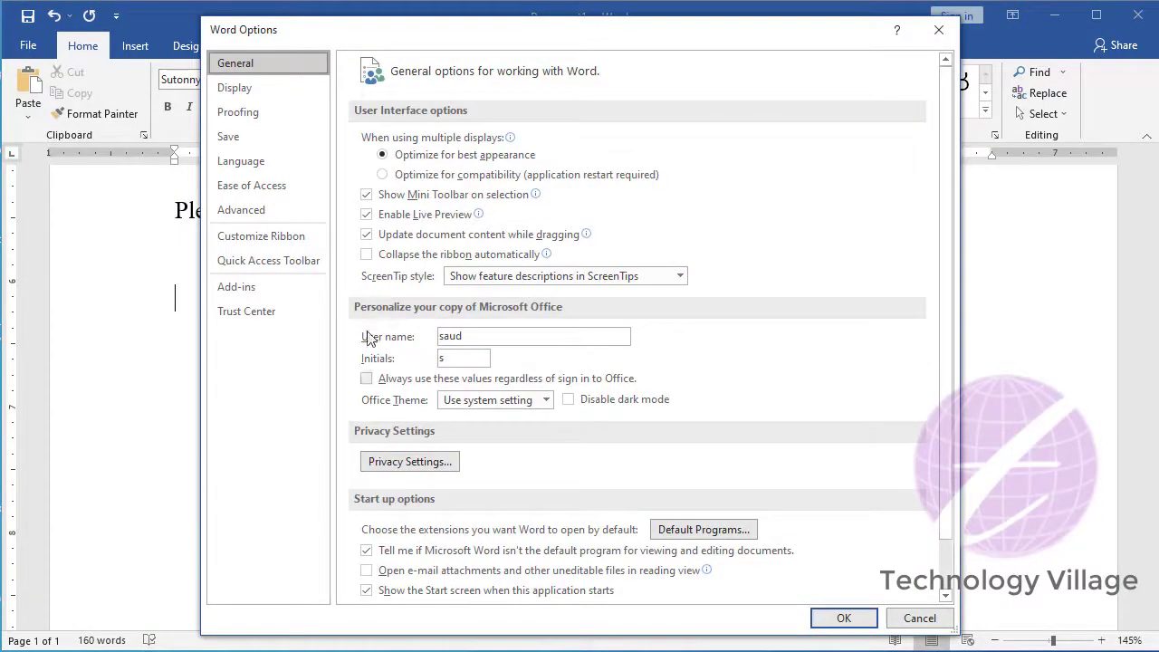
left_click(262, 237)
left_click(502, 576)
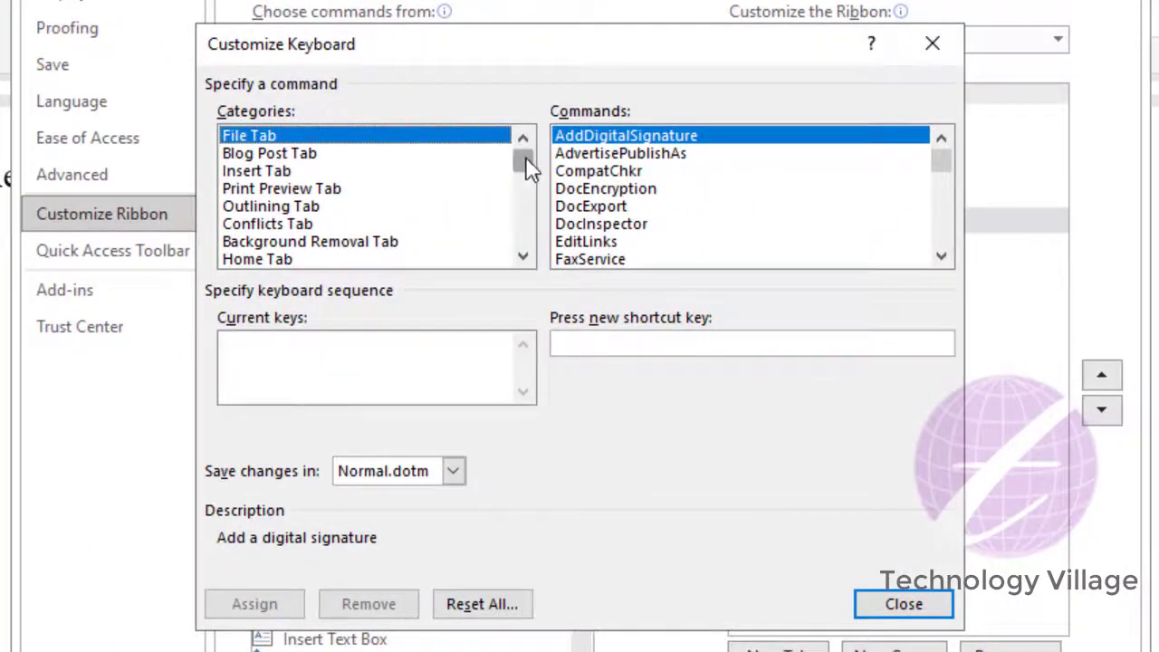
Step: Select Times New Roman in the Fonts category as the shortcut target
left_click_drag(528, 159, 530, 271)
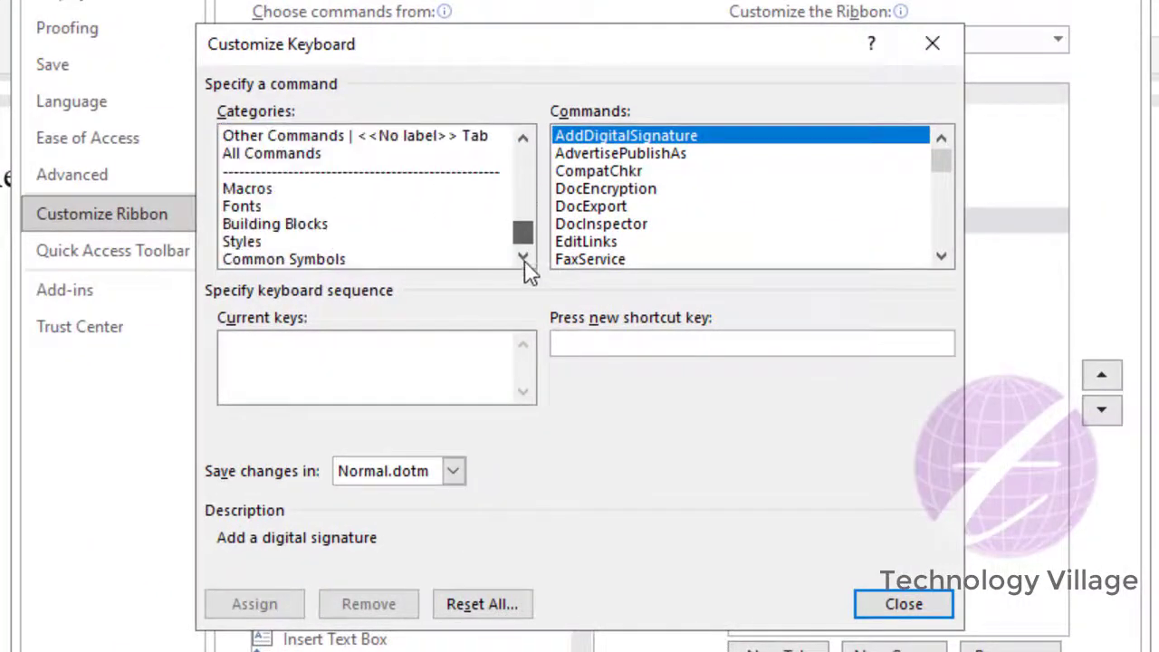
left_click(250, 208)
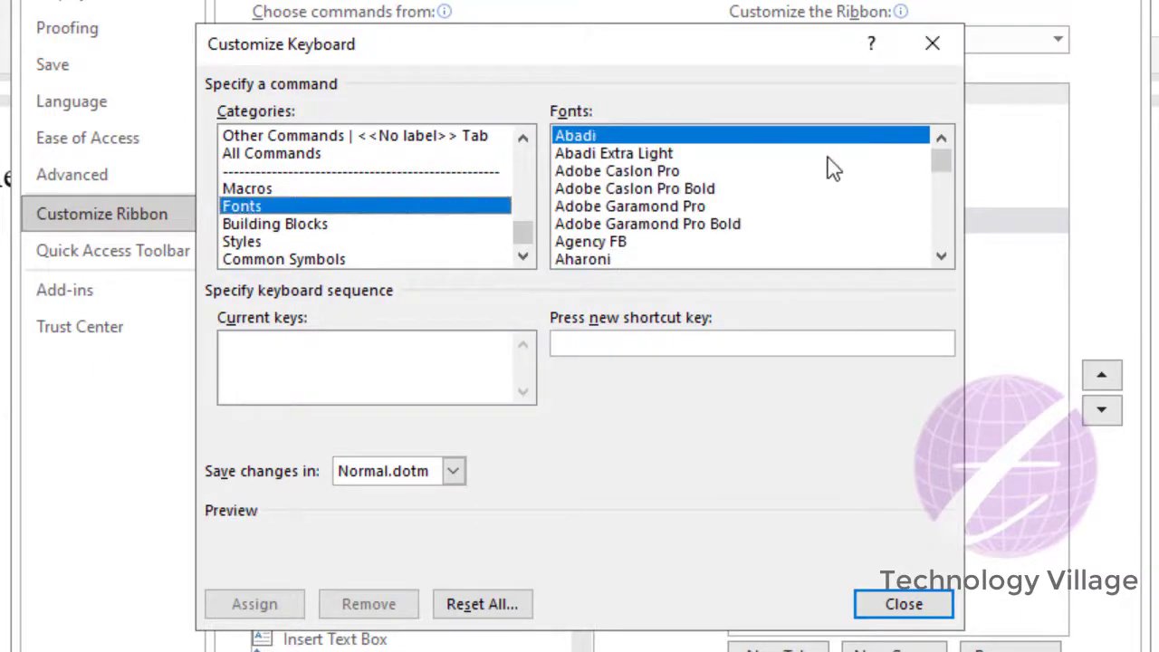
left_click_drag(939, 162, 943, 238)
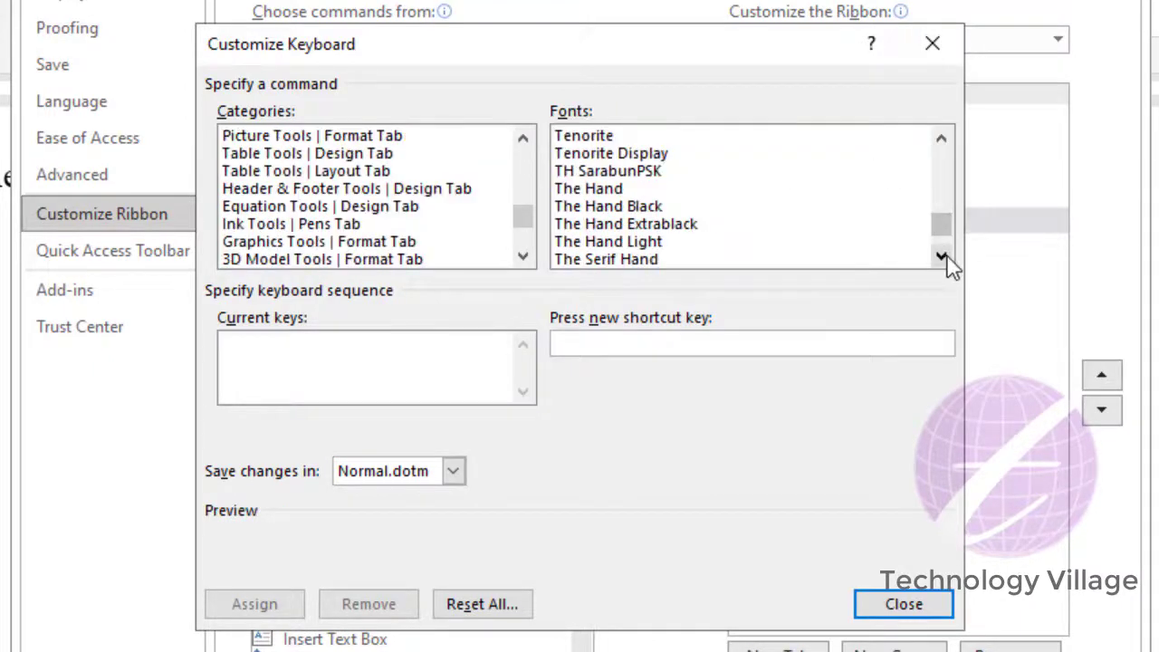
left_click(942, 257)
left_click(942, 257)
left_click(942, 258)
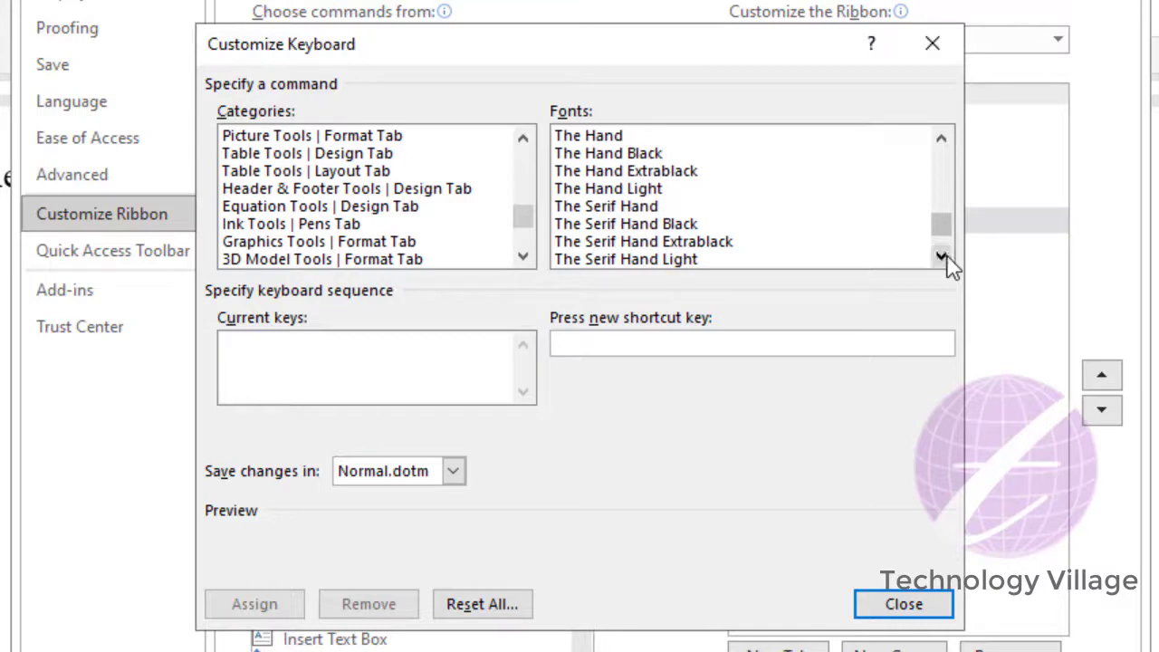
left_click(942, 258)
left_click(942, 257)
left_click(942, 257)
left_click(942, 258)
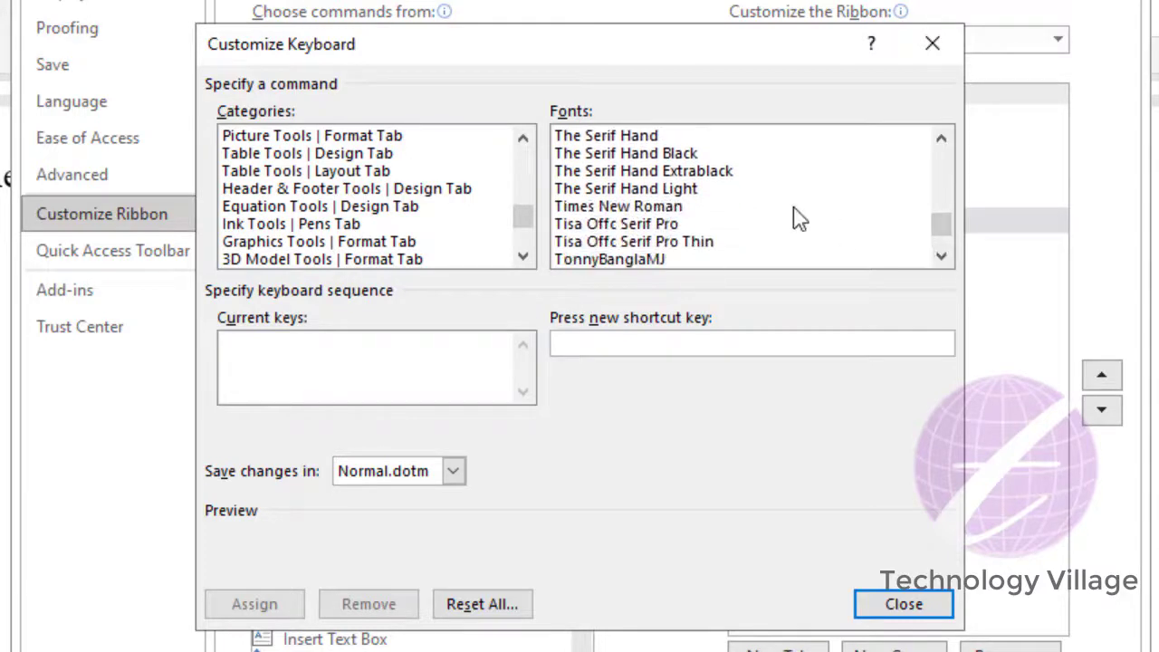
left_click(712, 207)
Step: Assign Ctrl+2 to Times New Roman and close the keyboard dialog
left_click(644, 344)
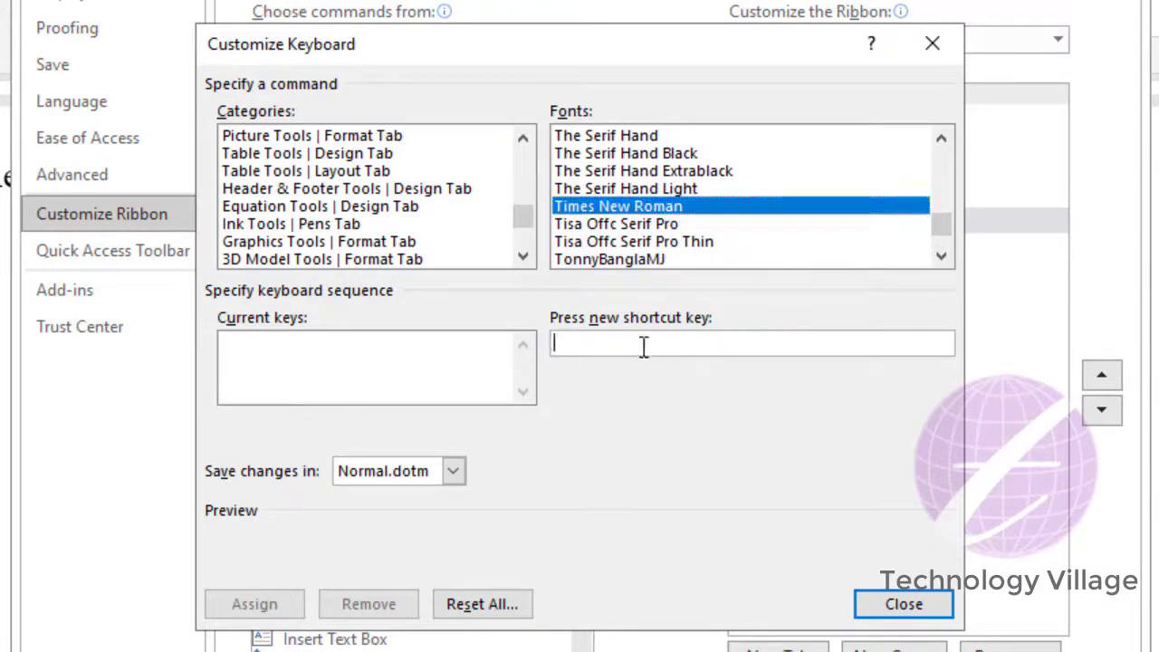
key("ctrl+2")
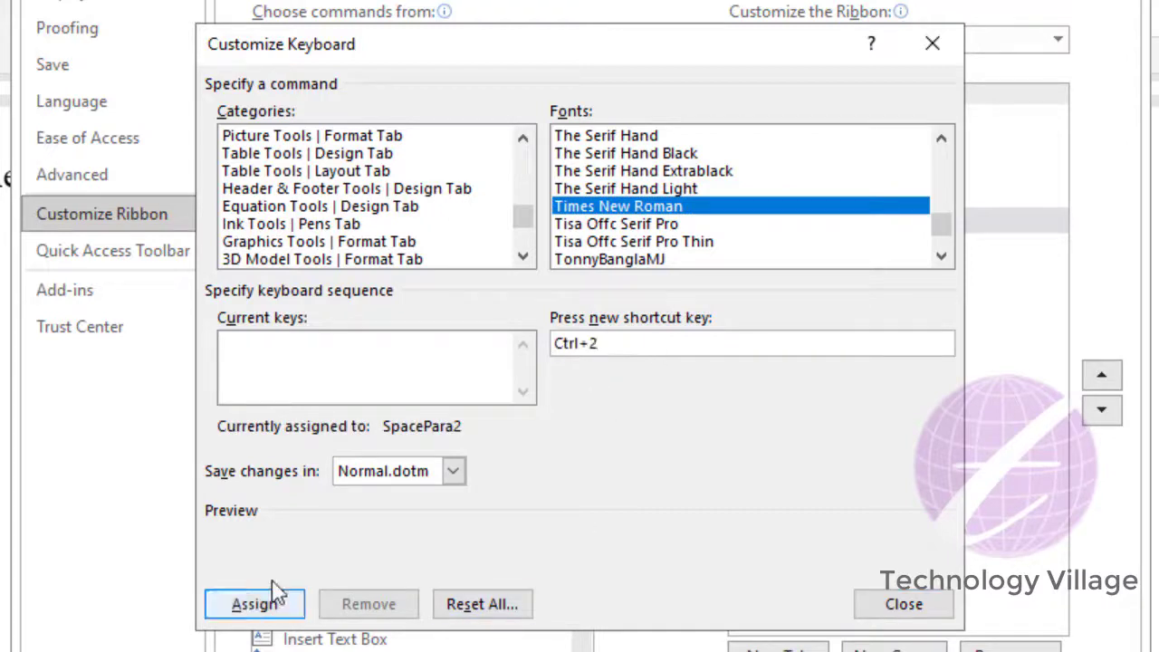
left_click(257, 605)
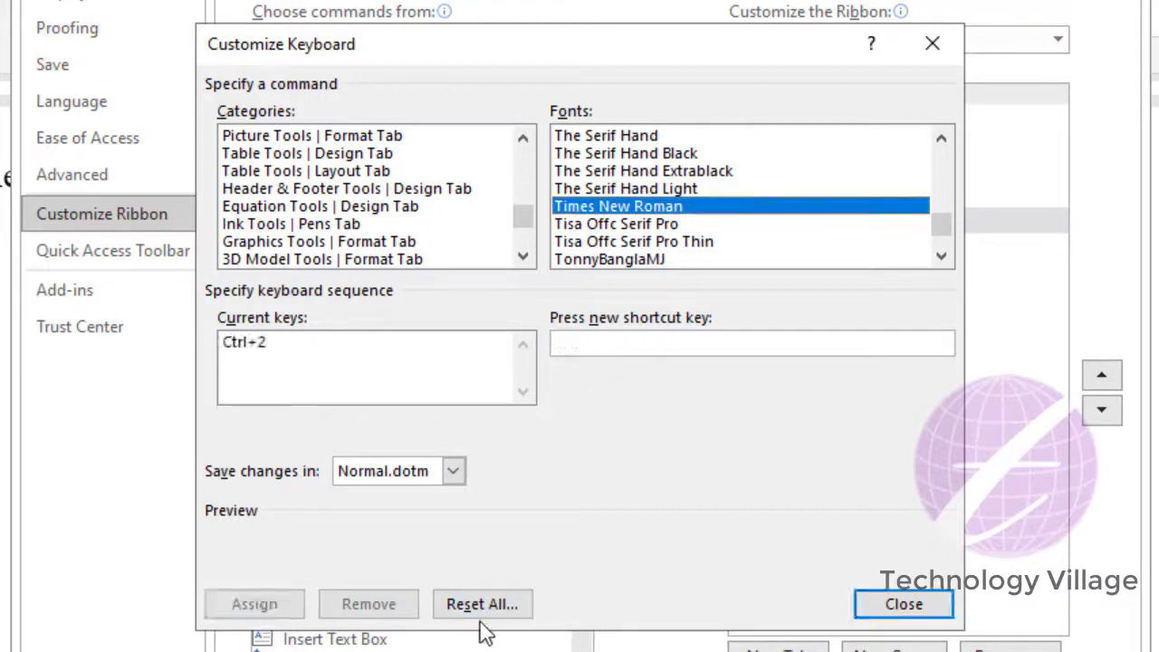
left_click(906, 604)
Step: Type 'আমার' (Avgvi) in SutonnyMJ, then 'Bangla' in Times New Roman after Ctrl+2
left_click(849, 621)
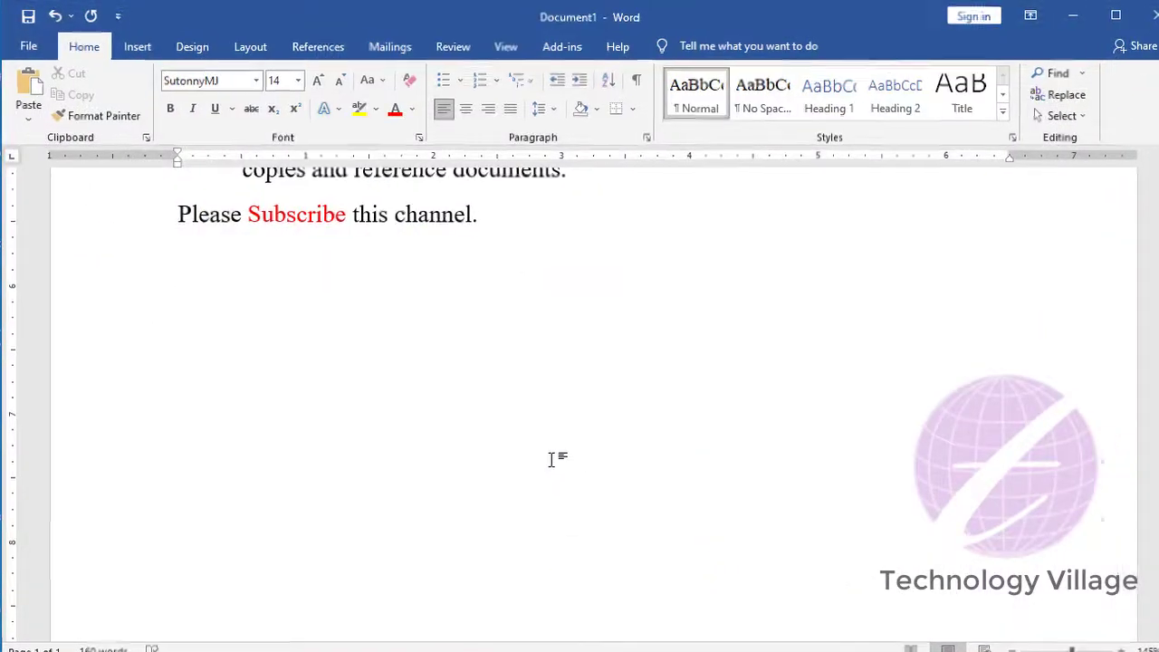
type("Avgvi")
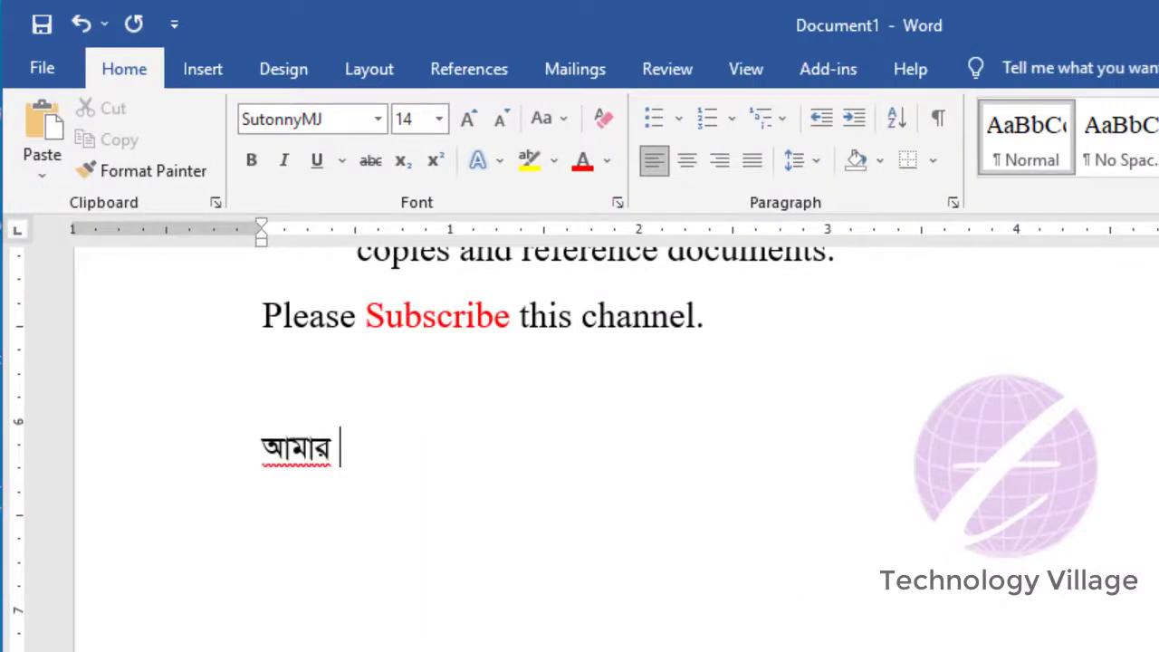
key("ctrl+2")
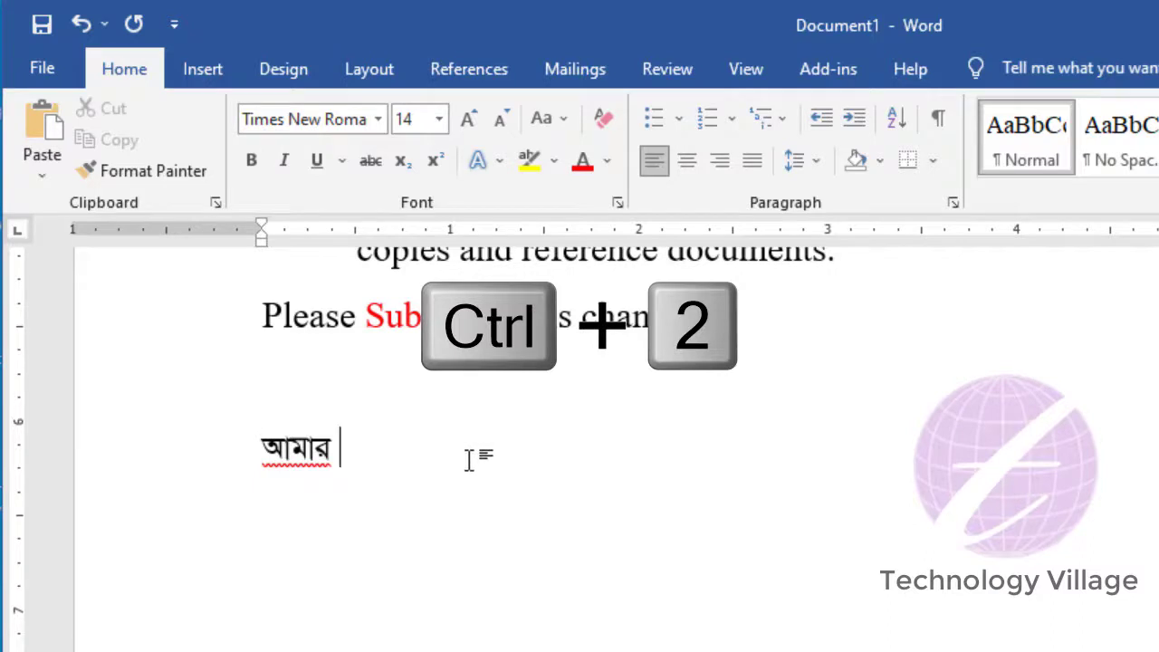
type("Bangl")
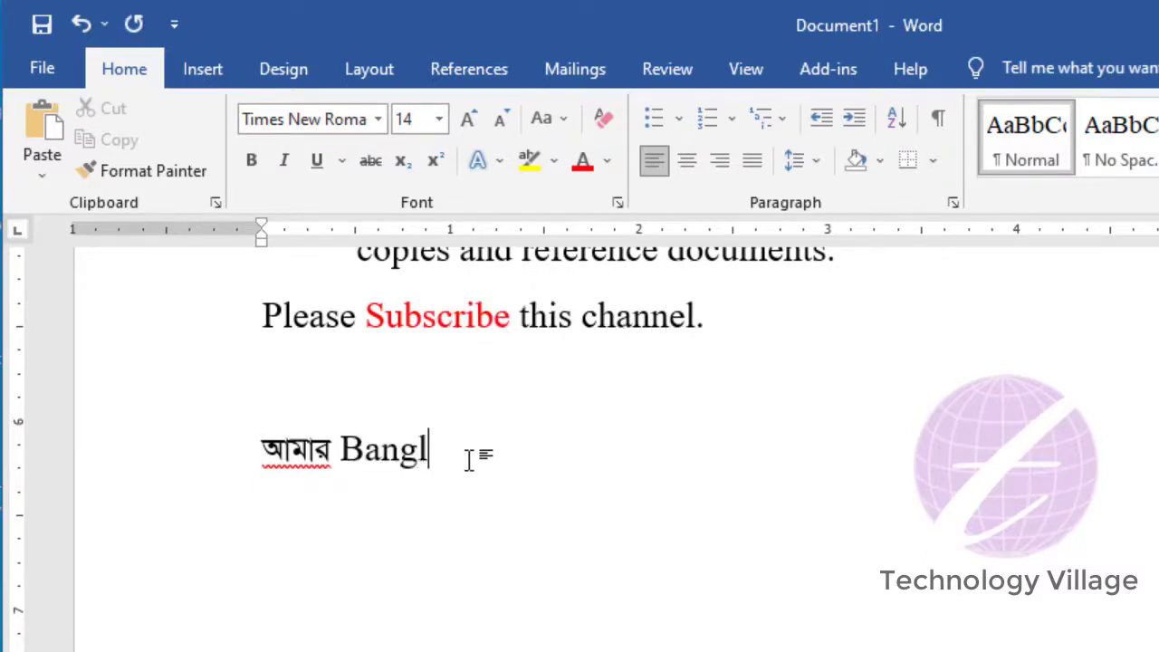
type("a")
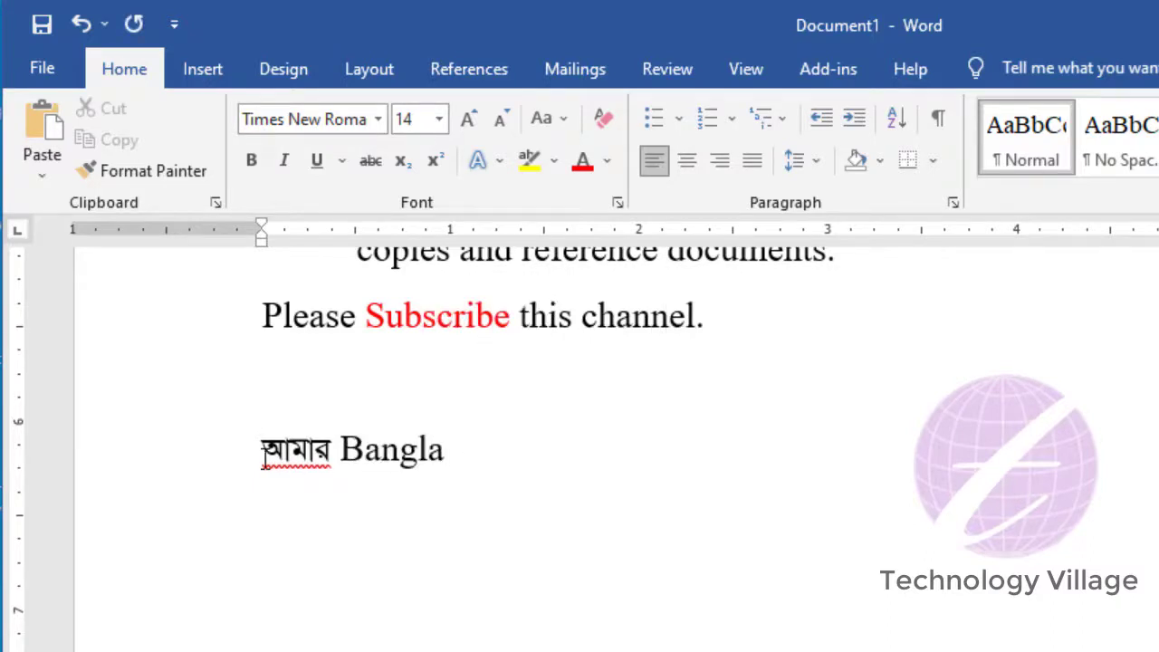